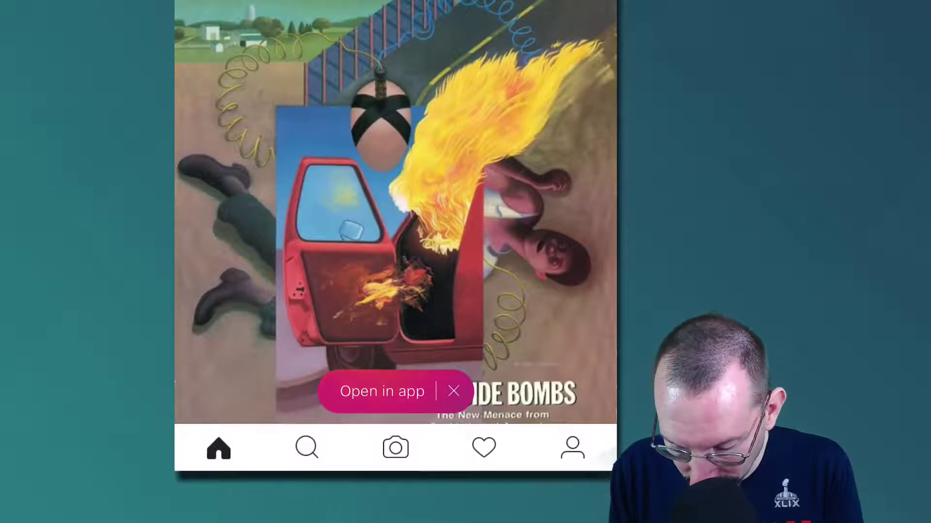
Step: Choose the Tuesday photo from the Photo Library's Moments album for a new post
left_click(396, 447)
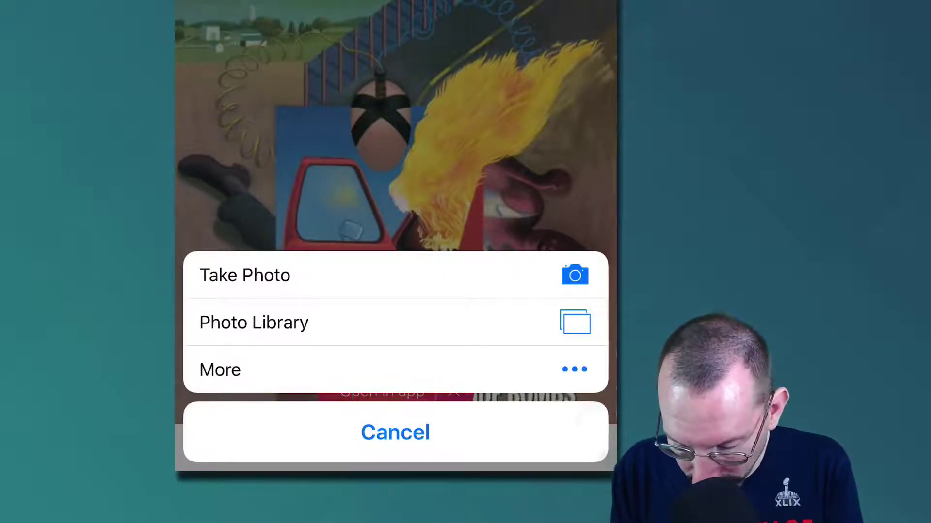
left_click(254, 323)
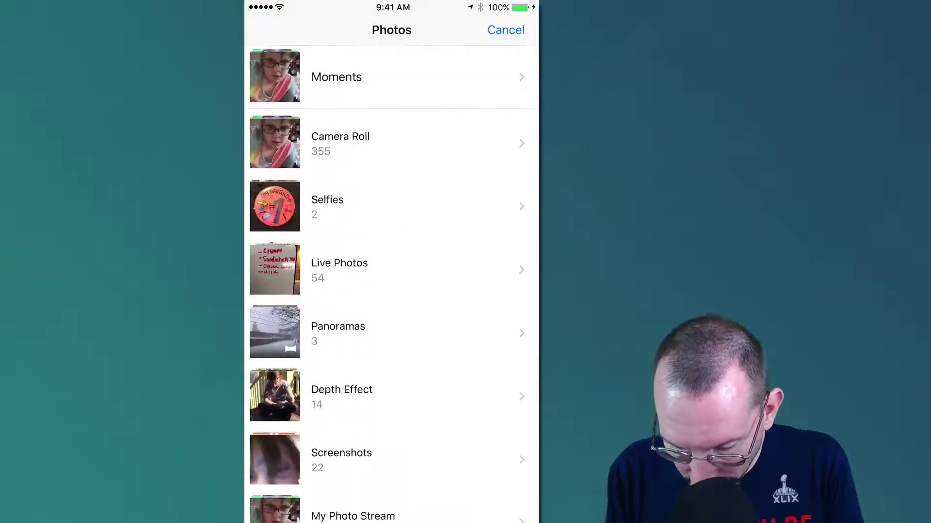
left_click(336, 77)
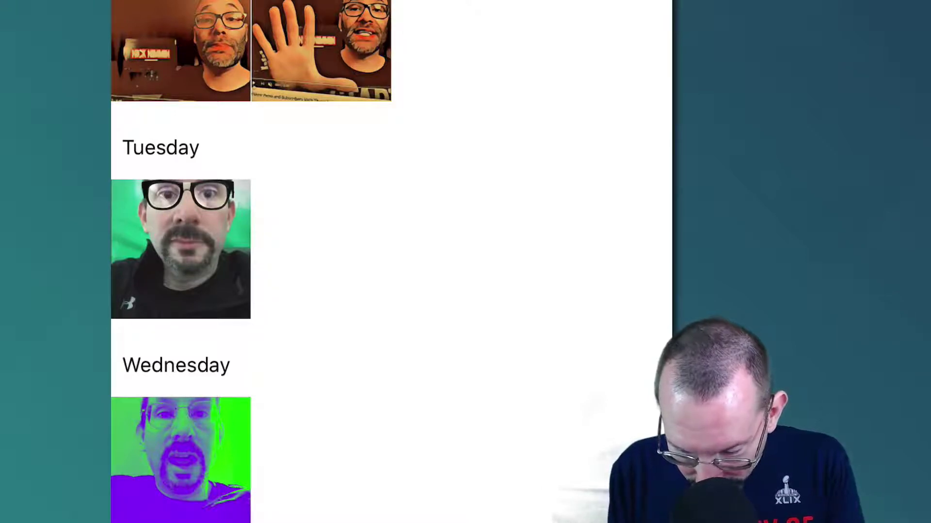
left_click(181, 249)
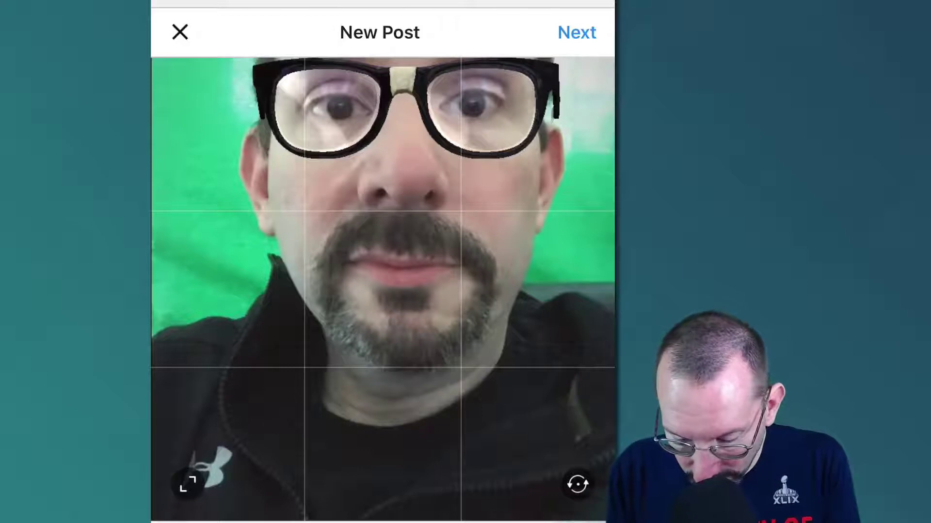
Step: Expand the Tuesday photo to its full frame, rotate it 90 degrees, and continue
left_click(188, 483)
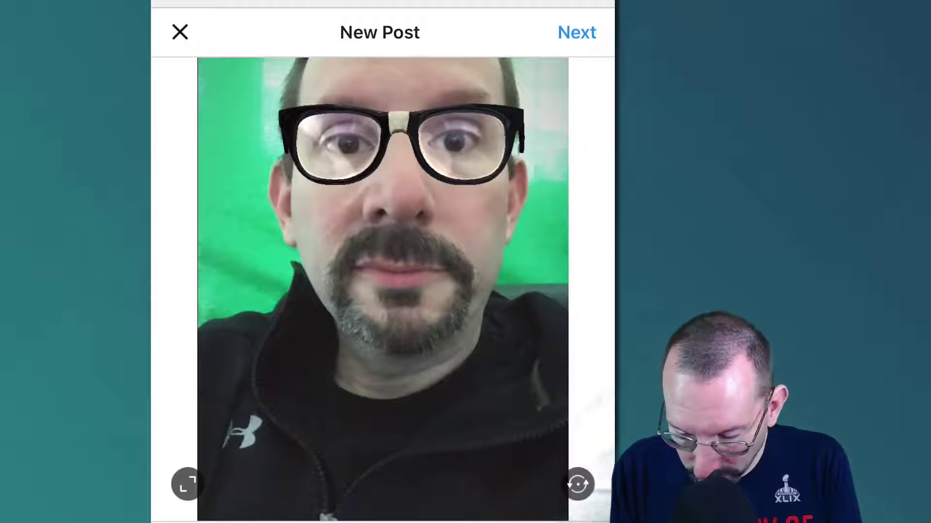
left_click(577, 485)
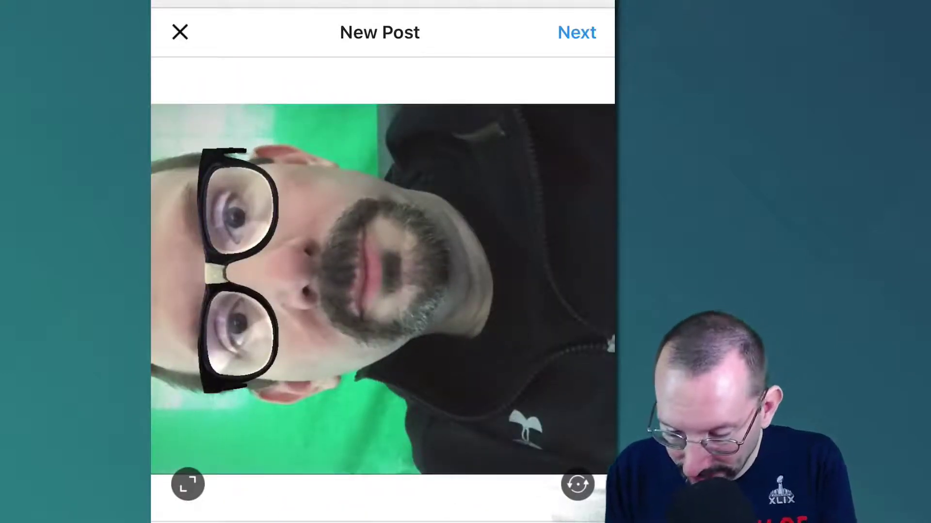
left_click(576, 32)
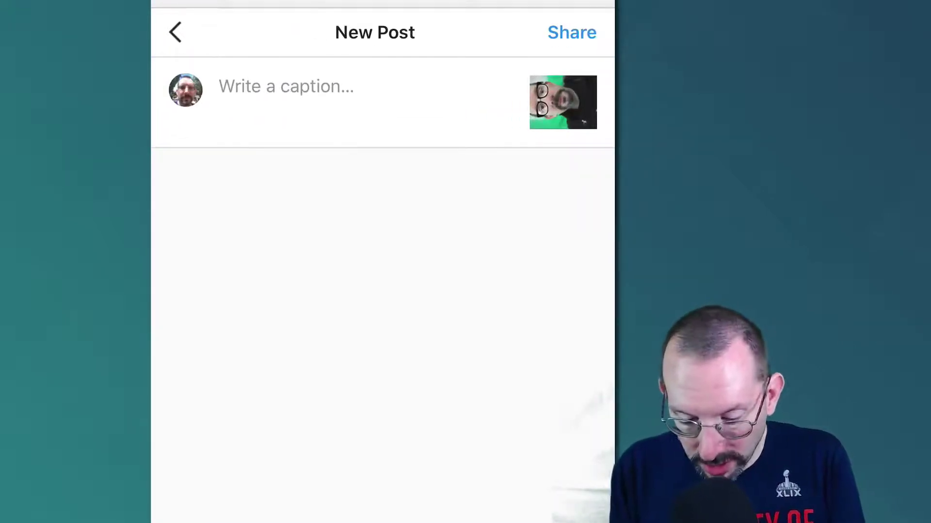
Step: Select the 'Write a caption...' field to start a caption
left_click(286, 86)
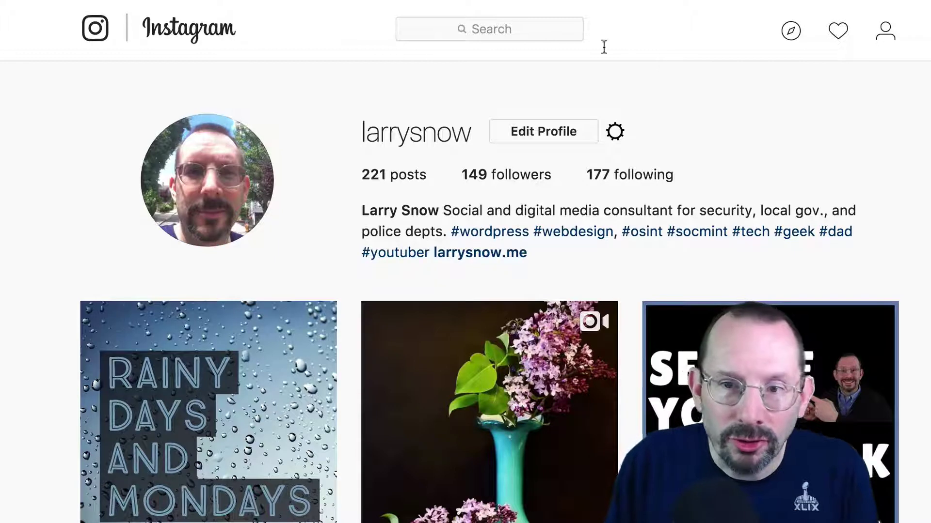
left_click(791, 39)
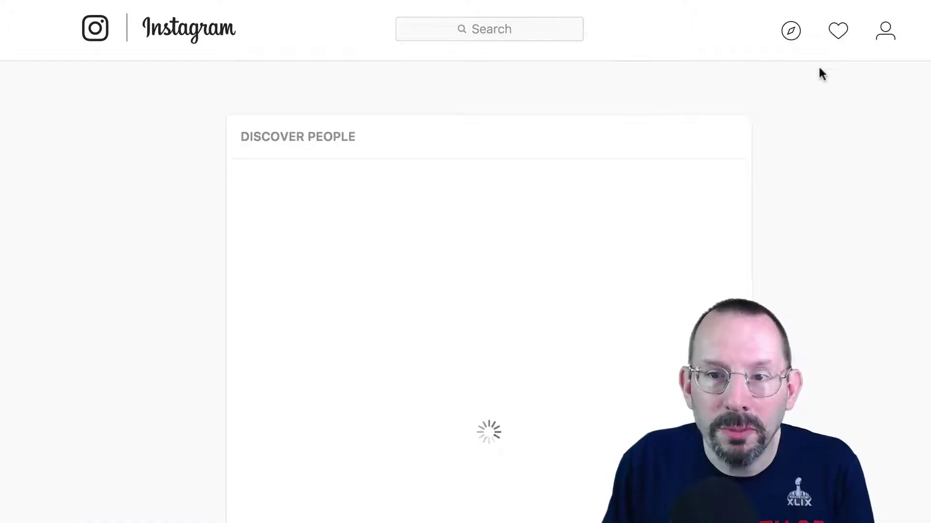
left_click(841, 32)
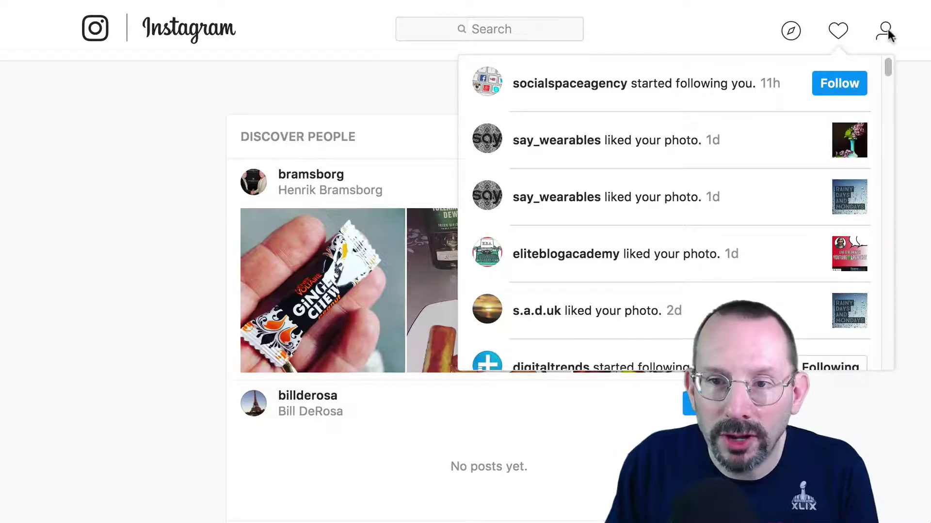
left_click(888, 31)
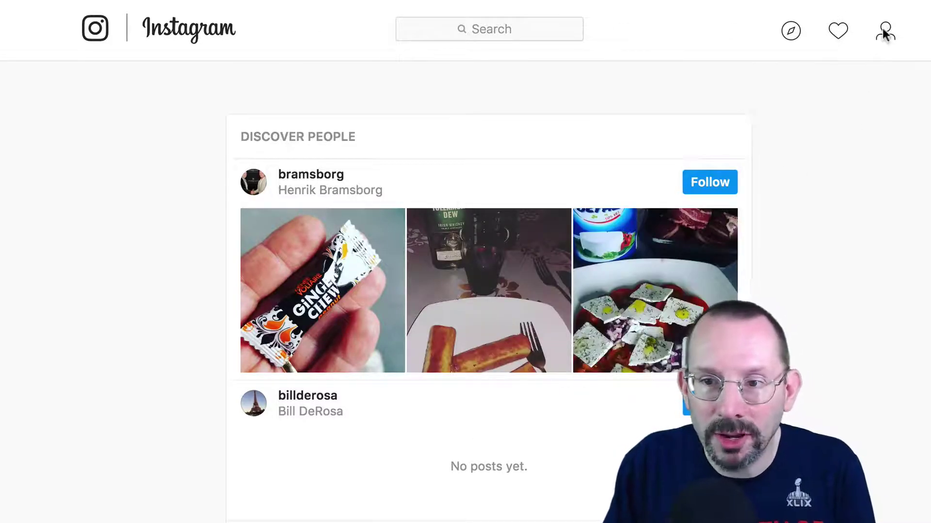
left_click(885, 30)
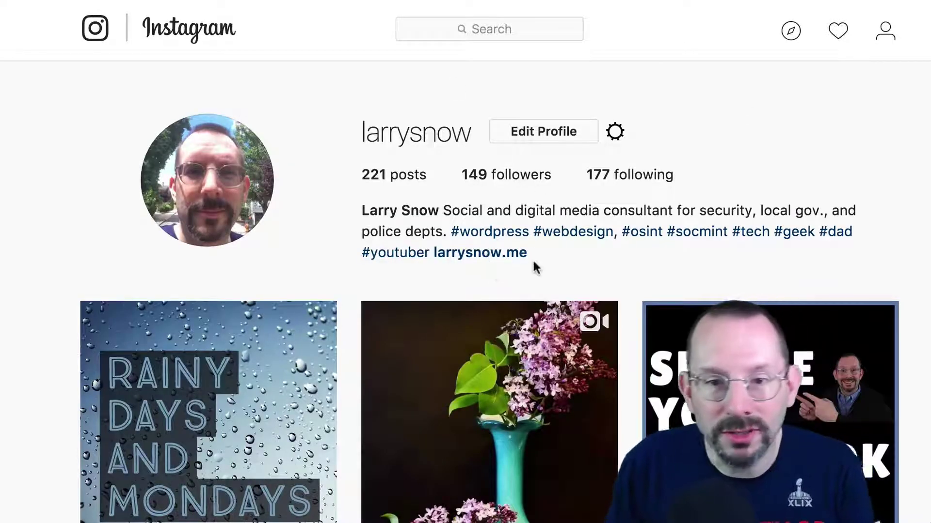
left_click(618, 137)
left_click(508, 509)
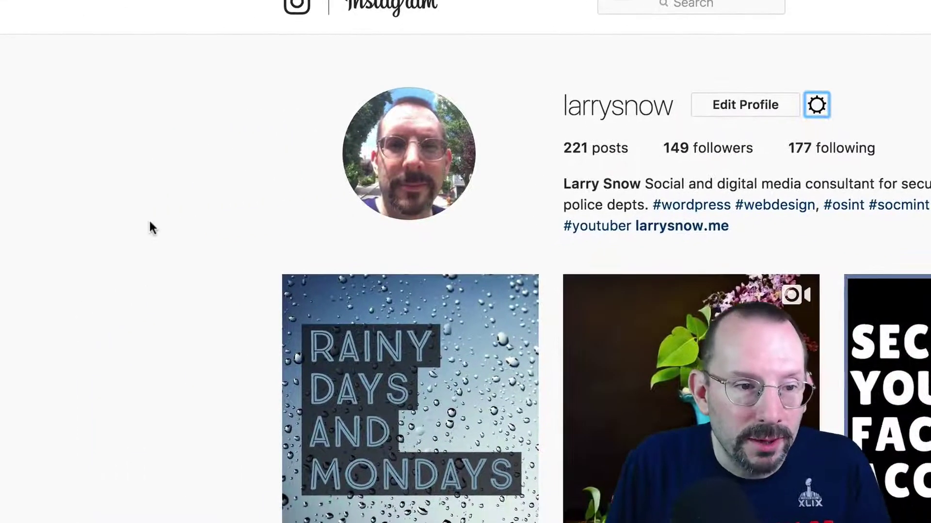
Step: Open DevTools via Inspect and turn on the device toolbar for mobile emulation
right_click(149, 222)
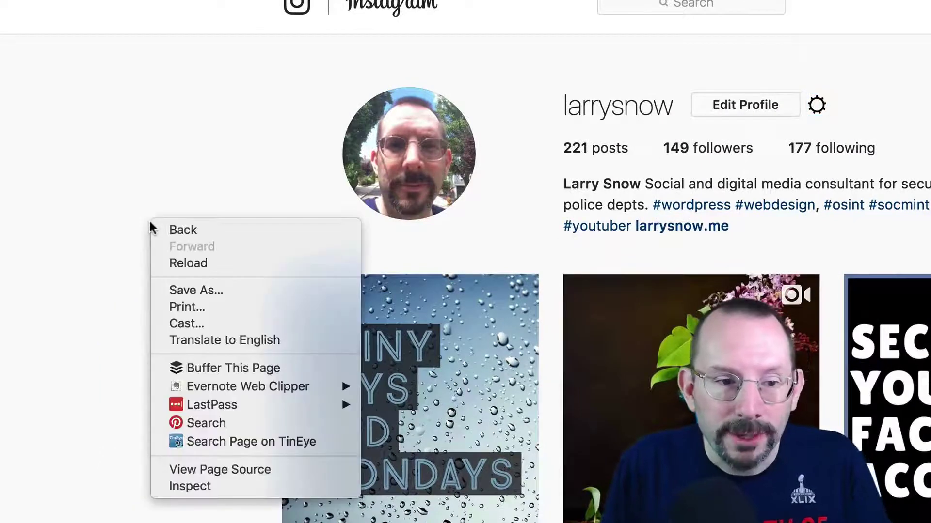
left_click(231, 487)
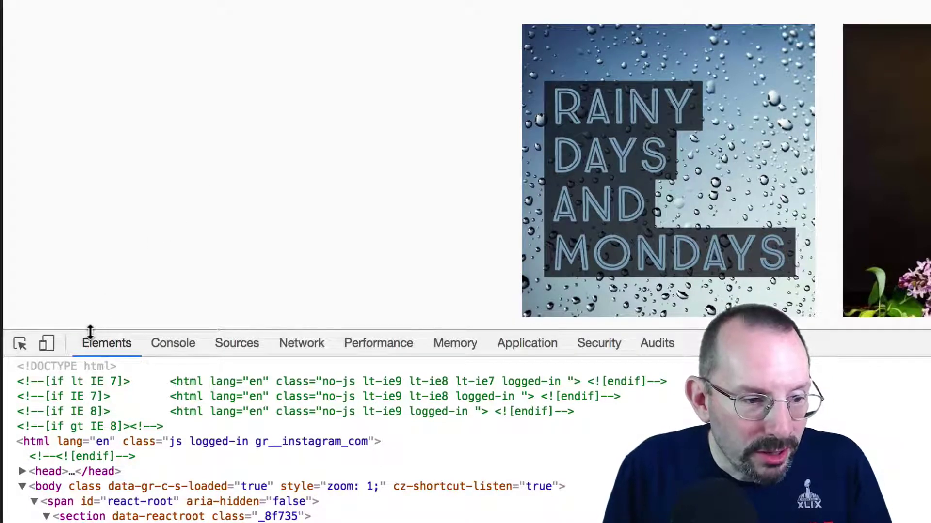
left_click(47, 342)
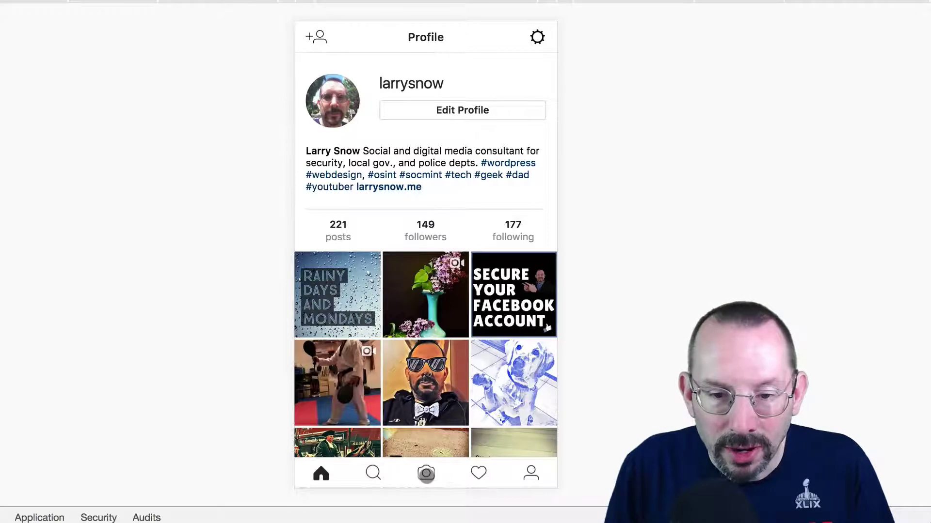
Step: Attempt to upload the Jul 16, 6:54 PM JPEG from the computer
left_click(426, 473)
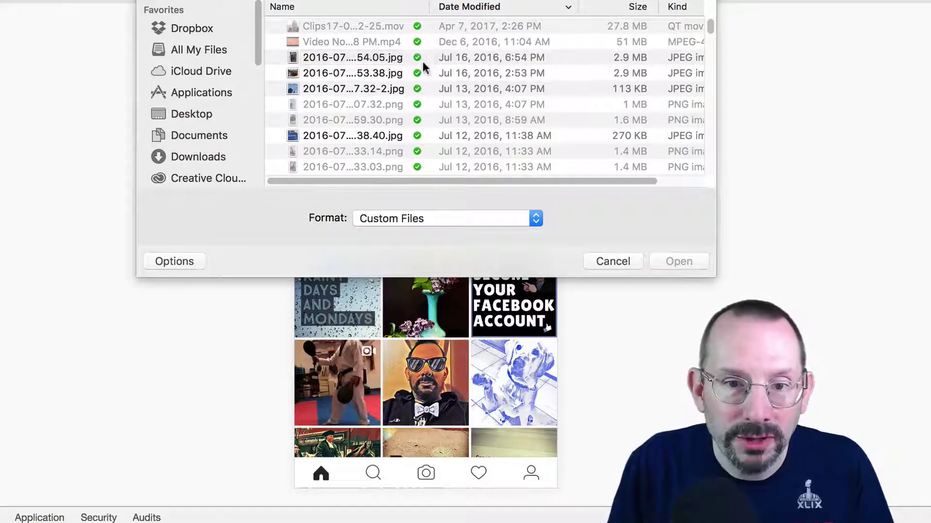
left_click(338, 55)
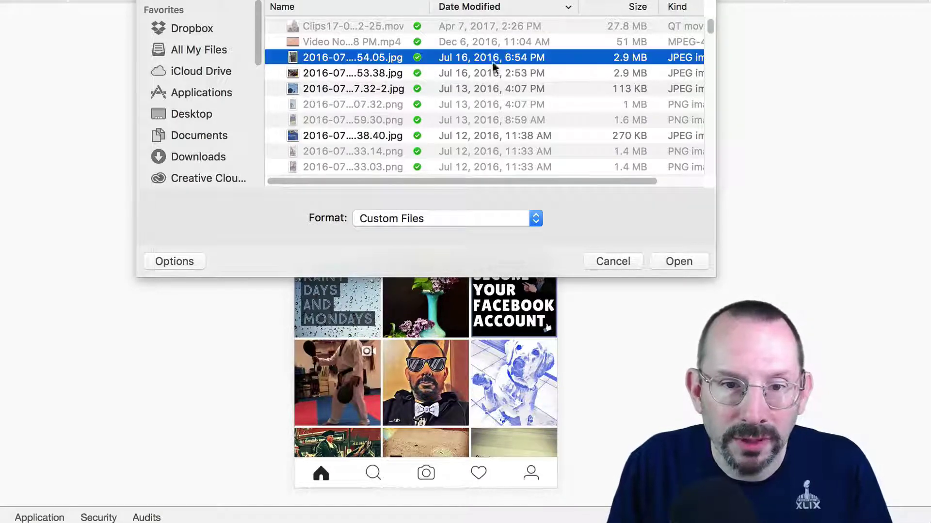
left_click(689, 260)
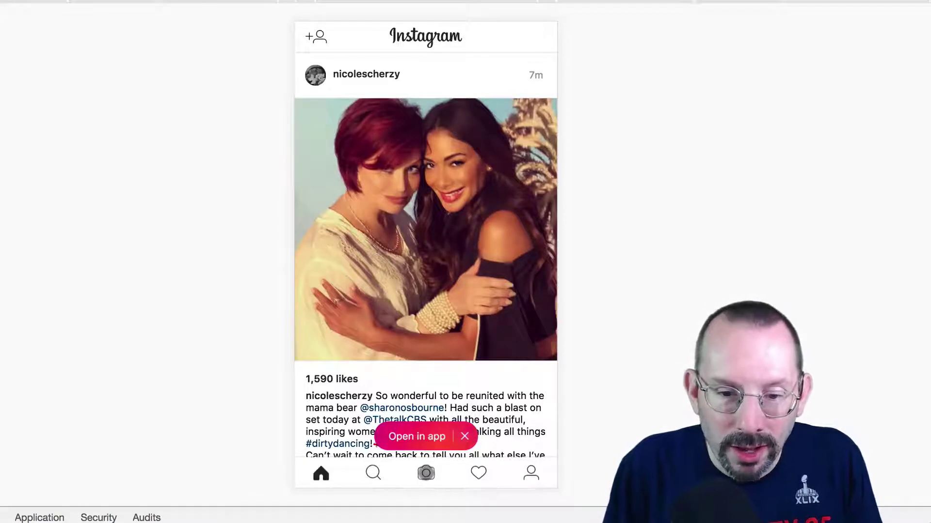
Step: Load the Jul 16, 6:54 PM garden JPEG into a new post
left_click(425, 473)
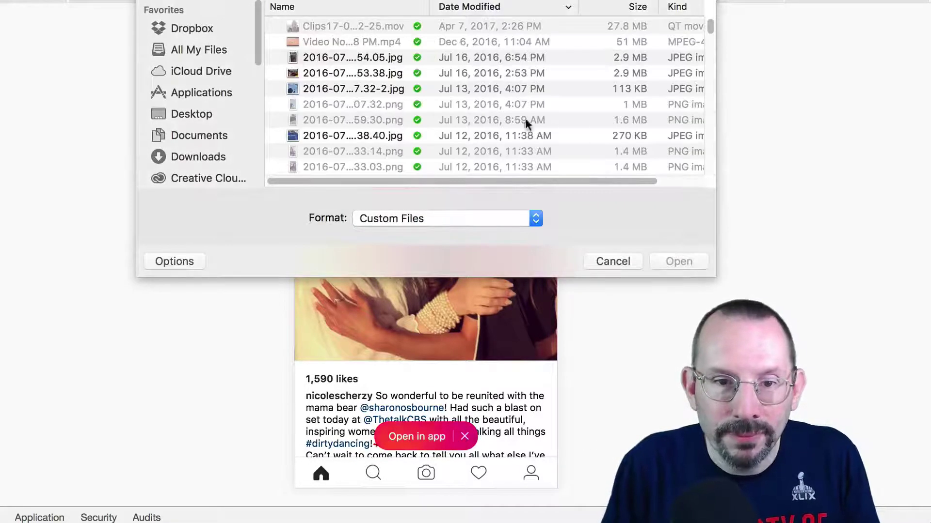
left_click(409, 57)
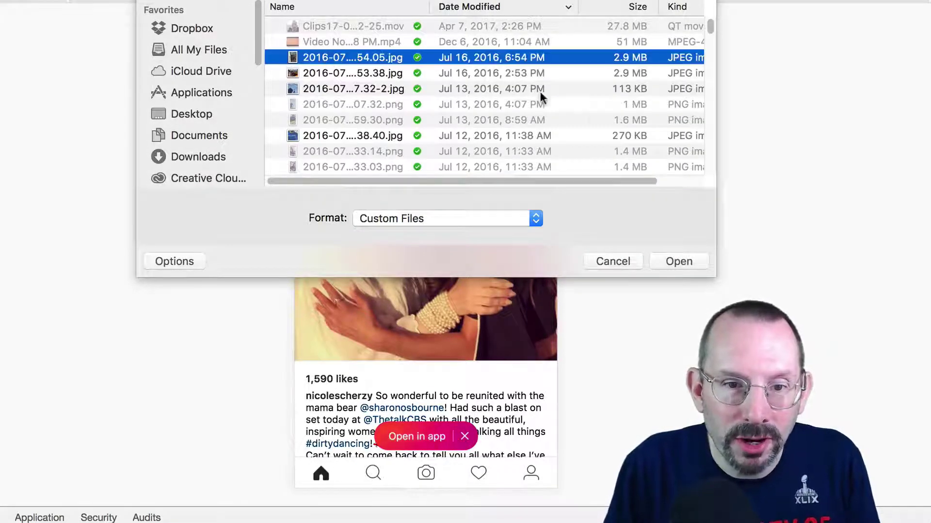
left_click(690, 259)
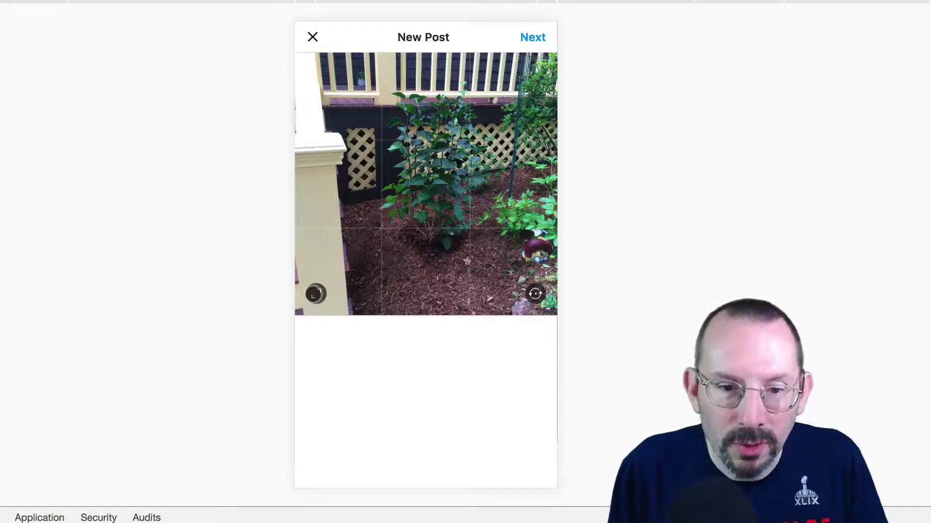
Step: Keep the square crop and rotate the photo three quarter-turns so the fence runs down the right
left_click(315, 294)
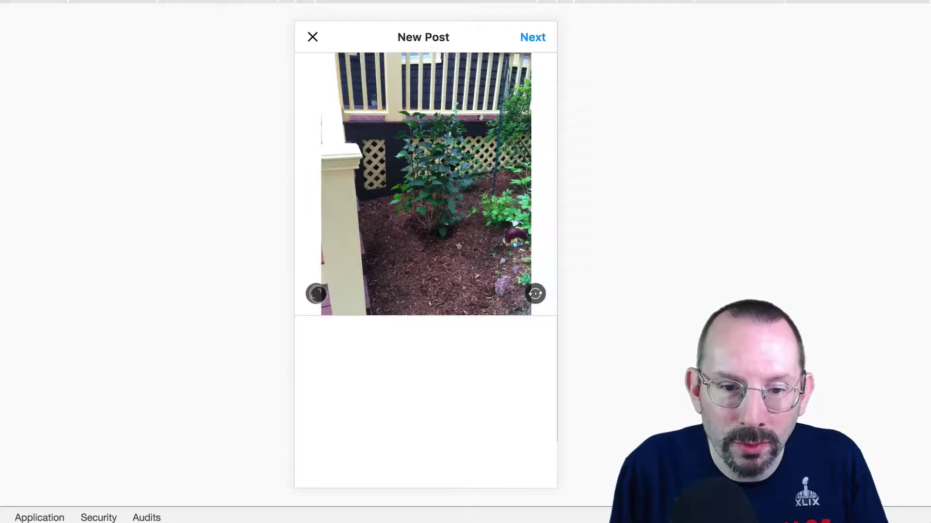
left_click(316, 294)
left_click(535, 294)
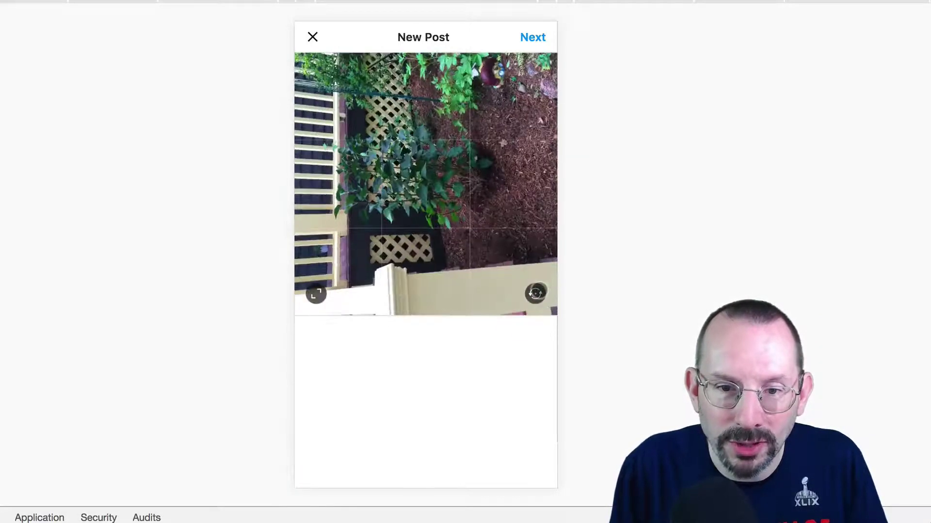
left_click(536, 293)
left_click(535, 292)
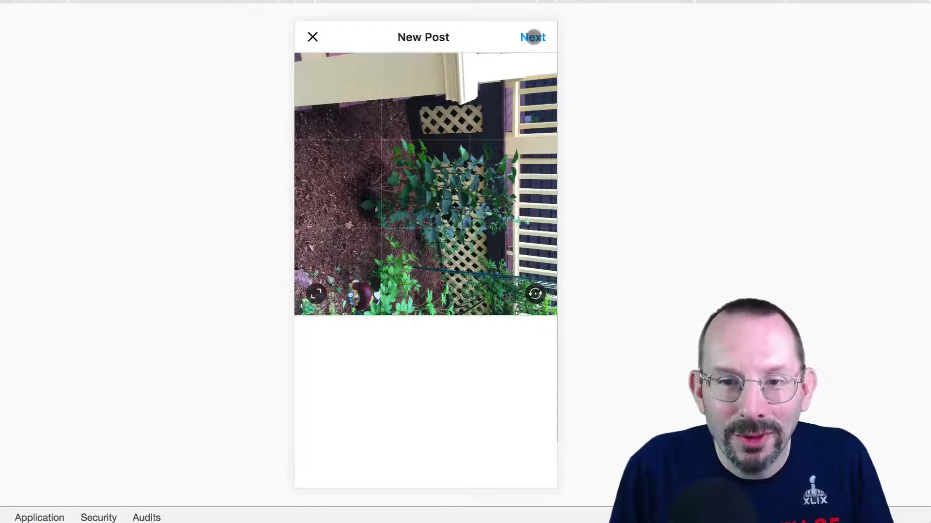
Step: Go to the caption screen and type the test caption 'IDLFSLDFsdlf'
left_click(531, 37)
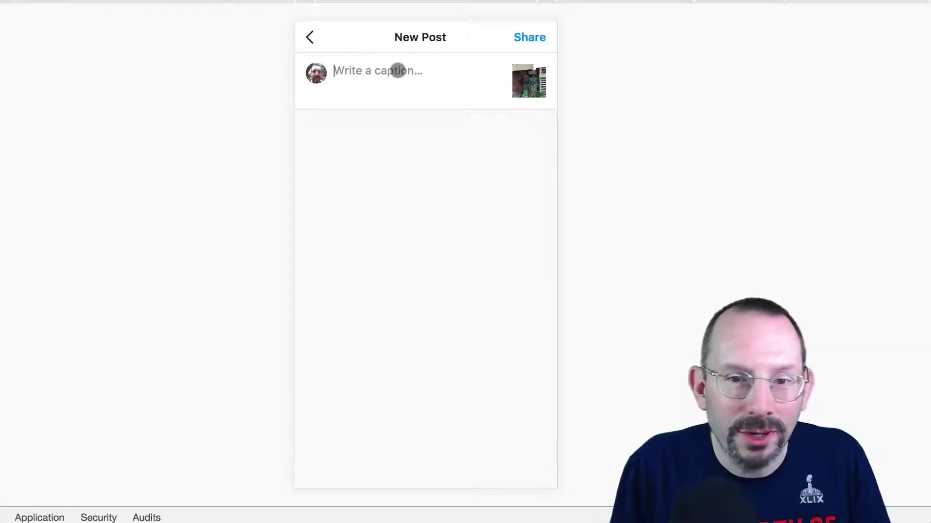
left_click(397, 71)
type("IDLFSLDFsdlf")
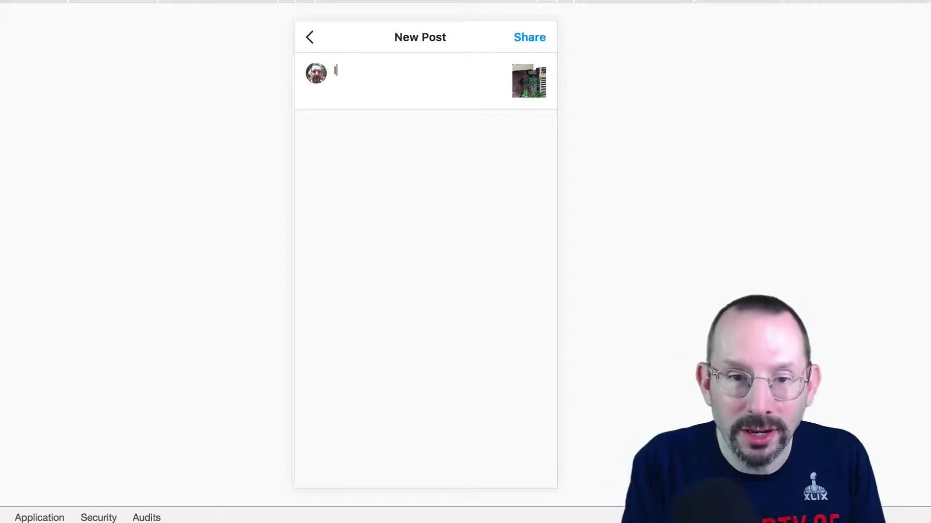